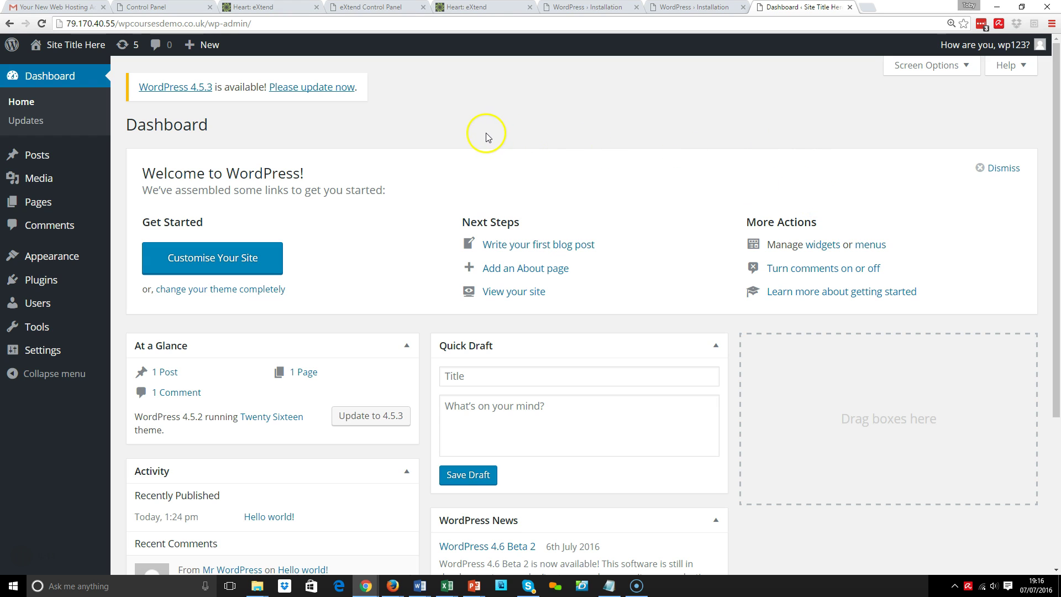
Step: Update the WordPress installation to version 4.5.3–en_GB from the available-updates page
{"action": "left_click", "coordinate": [317, 93]}
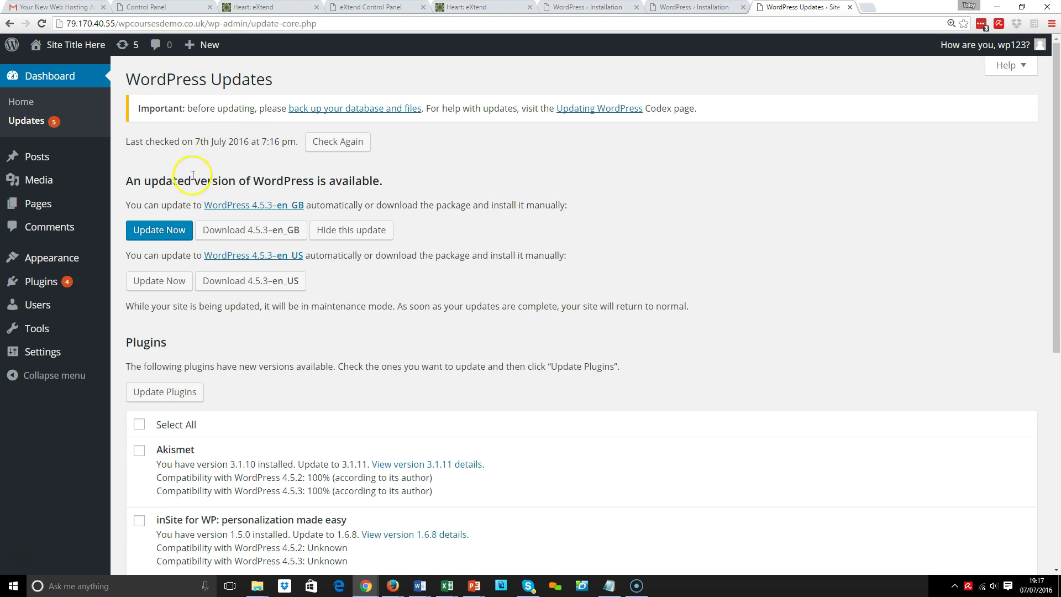
{"action": "left_click", "coordinate": [164, 235]}
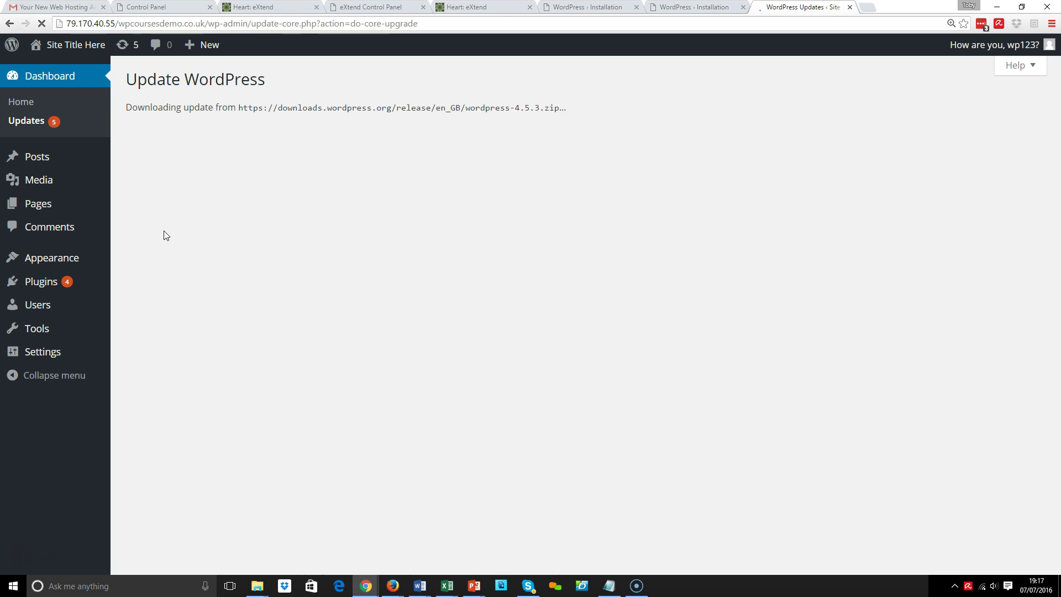
{"action": "left_click", "coordinate": [651, 191]}
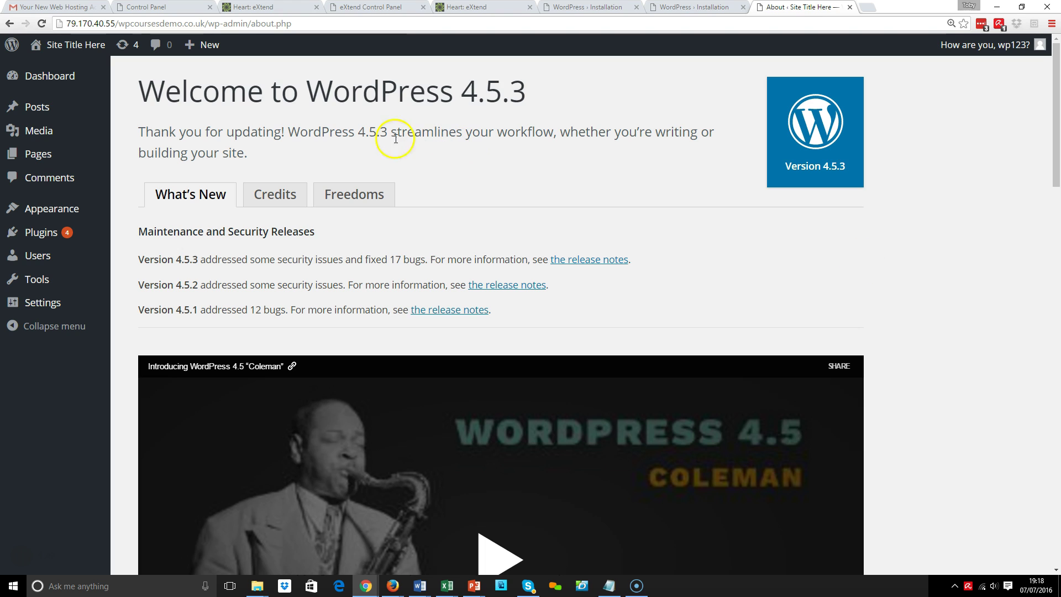
Step: Visit the site's public front page, look through it down to the Meta section, and return to the Dashboard
{"action": "mouse_move", "coordinate": [67, 46]}
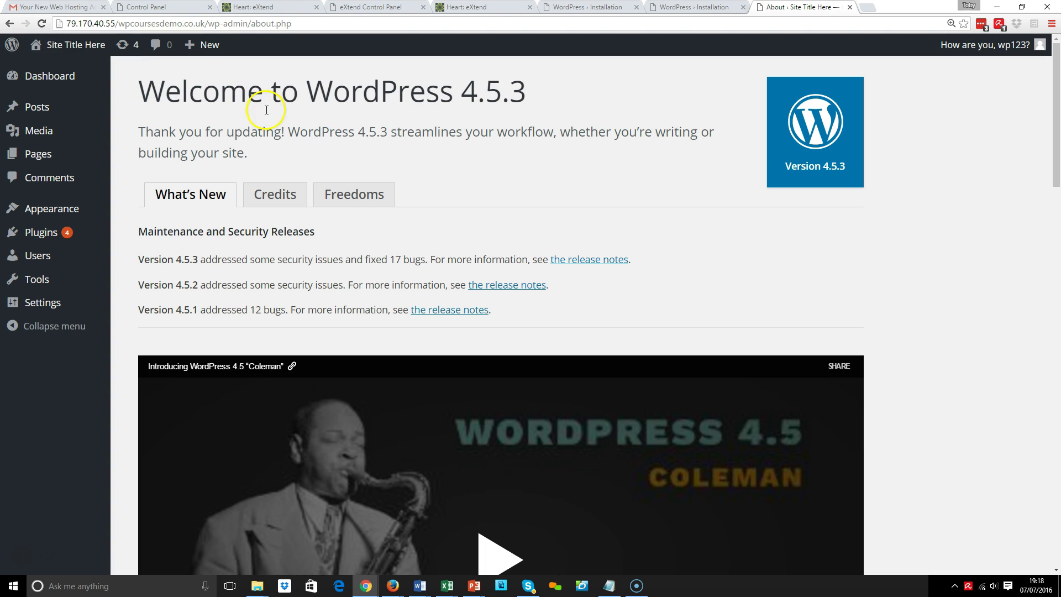
{"action": "left_click", "coordinate": [73, 49]}
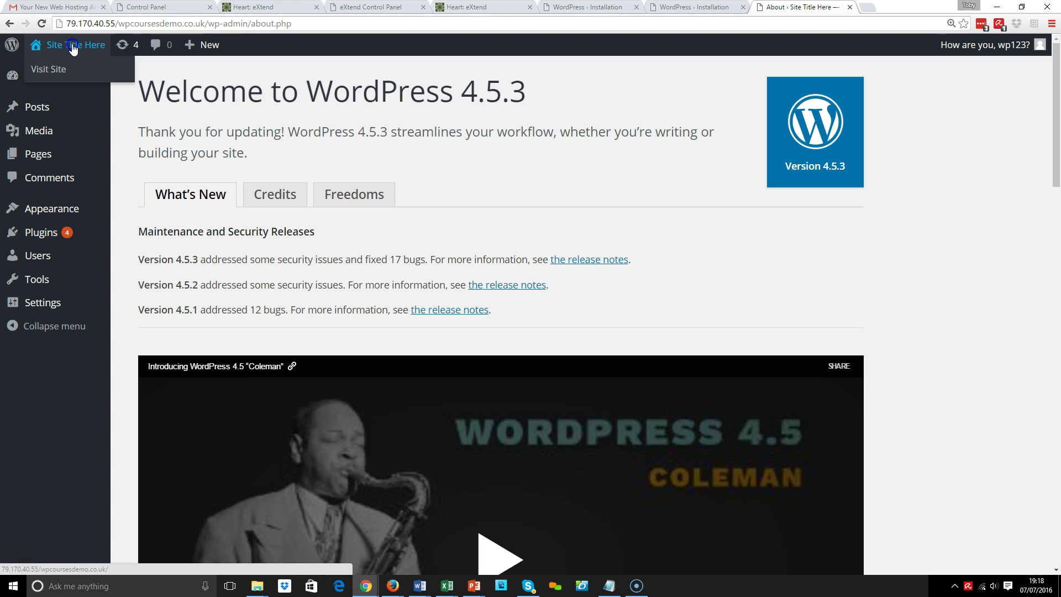
{"action": "left_click", "coordinate": [73, 49]}
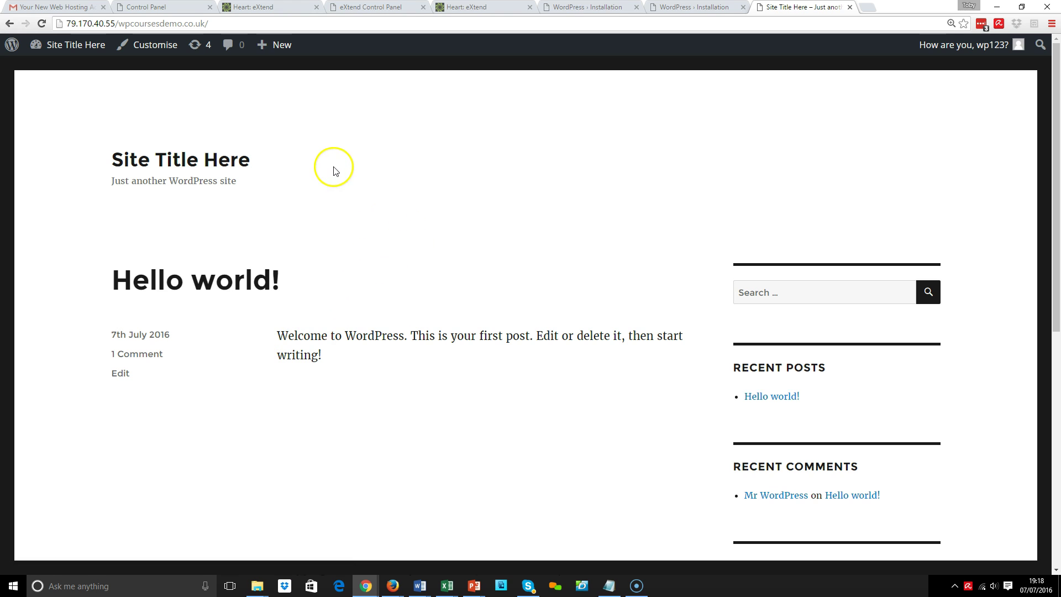
{"action": "scroll", "coordinate": [533, 227], "scroll_direction": "down", "scroll_amount": 5}
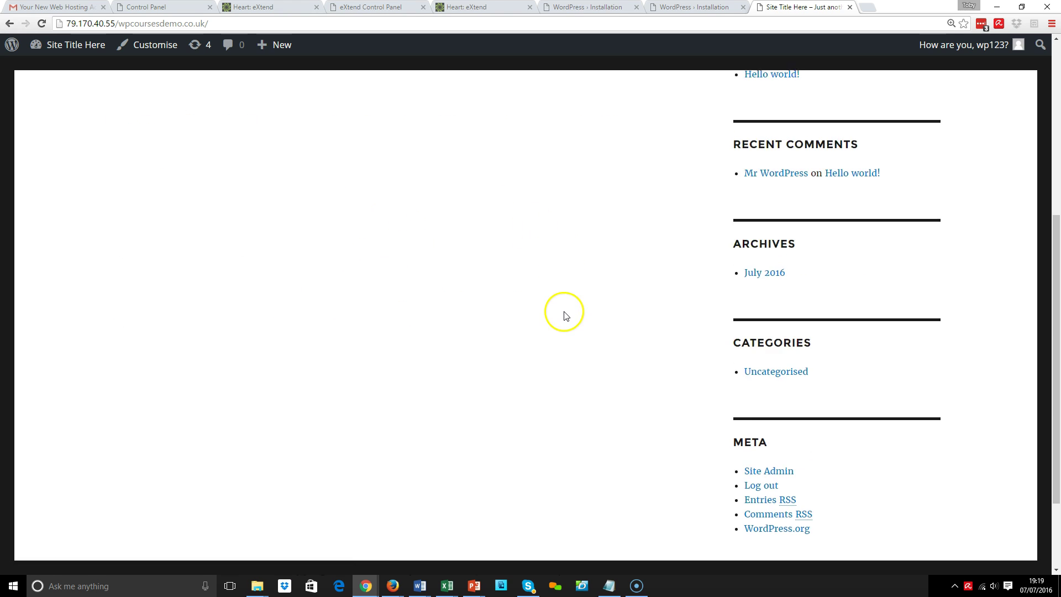
{"action": "scroll", "coordinate": [564, 310], "scroll_direction": "up", "scroll_amount": 5}
{"action": "mouse_move", "coordinate": [63, 50]}
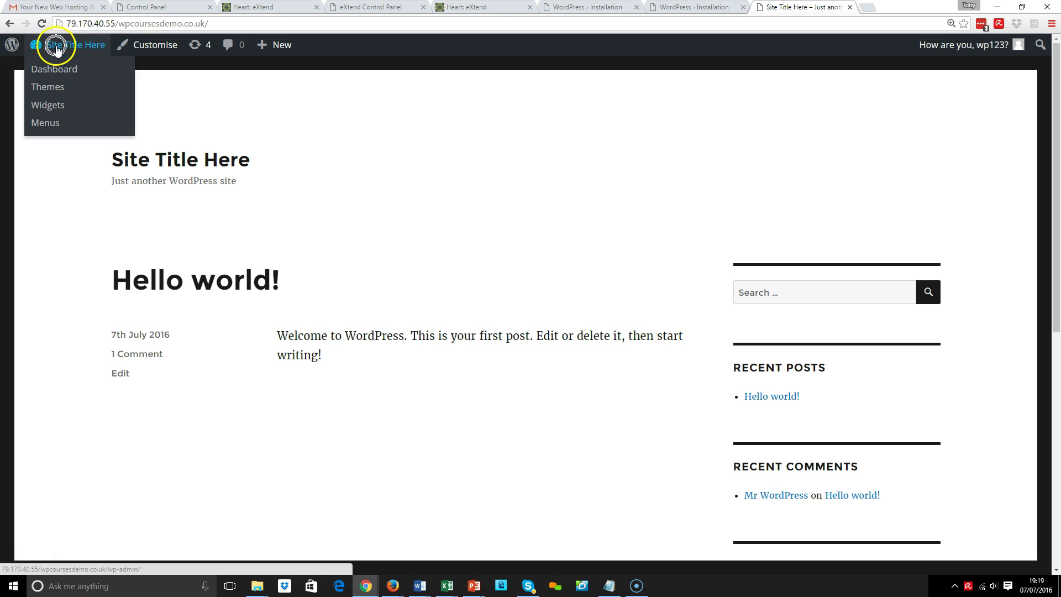
{"action": "left_click", "coordinate": [55, 45]}
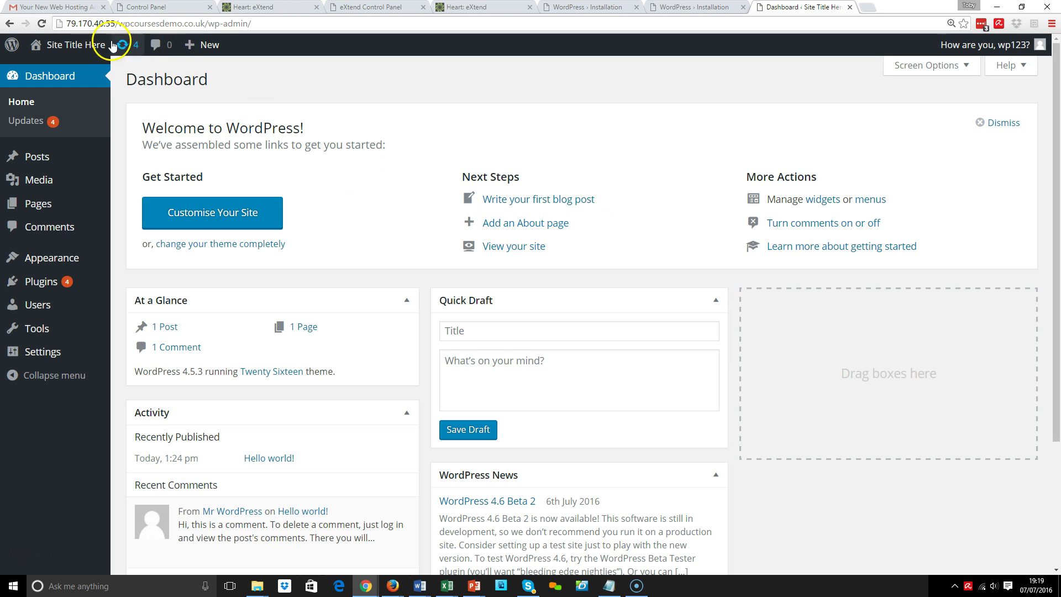
Step: View the list of all posts and the installed themes in the admin area
{"action": "mouse_move", "coordinate": [82, 47]}
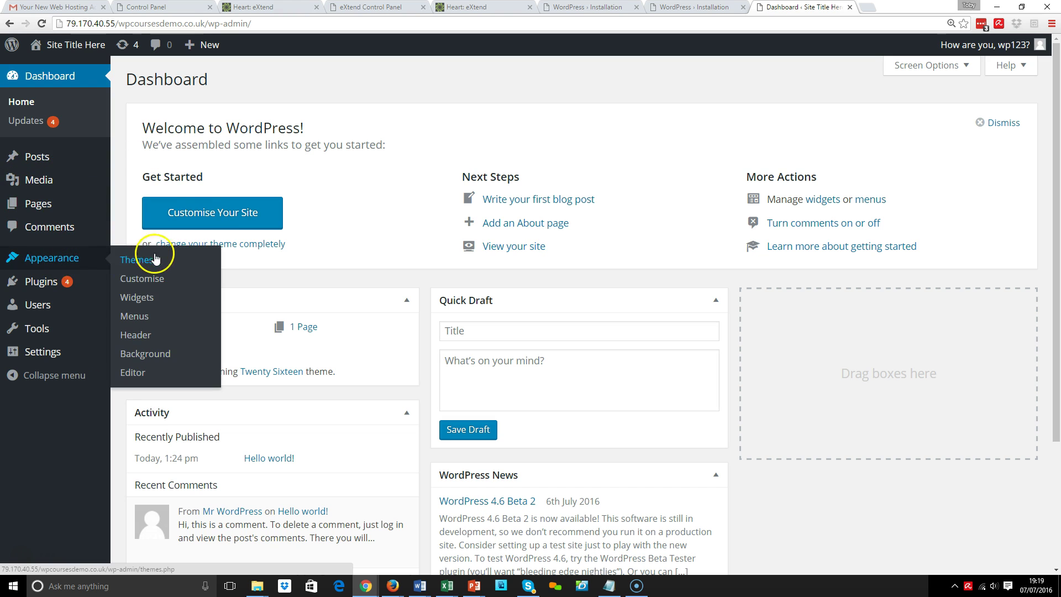
{"action": "mouse_move", "coordinate": [48, 352]}
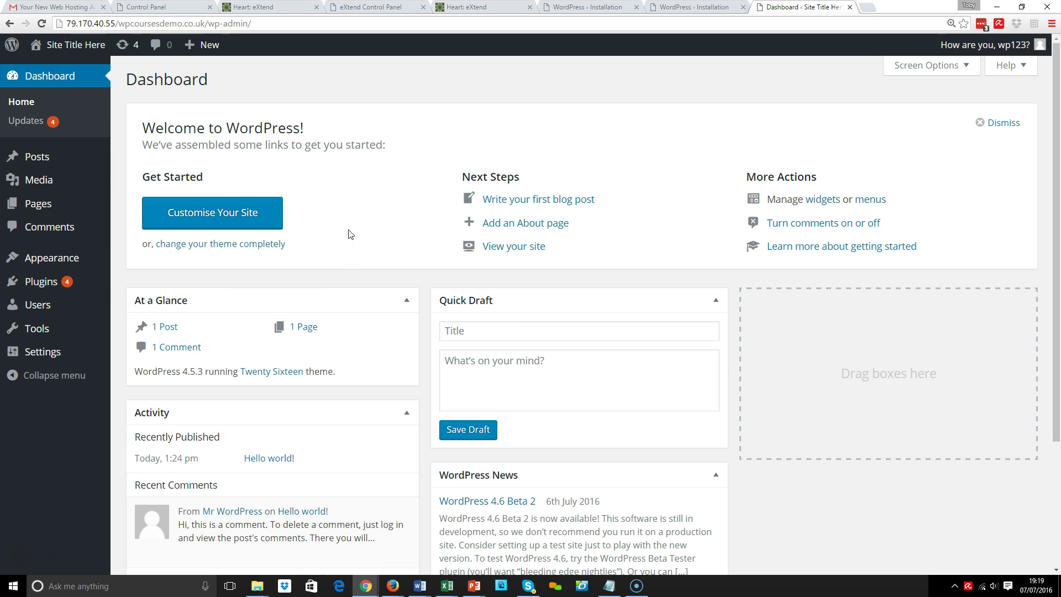
{"action": "mouse_move", "coordinate": [36, 161]}
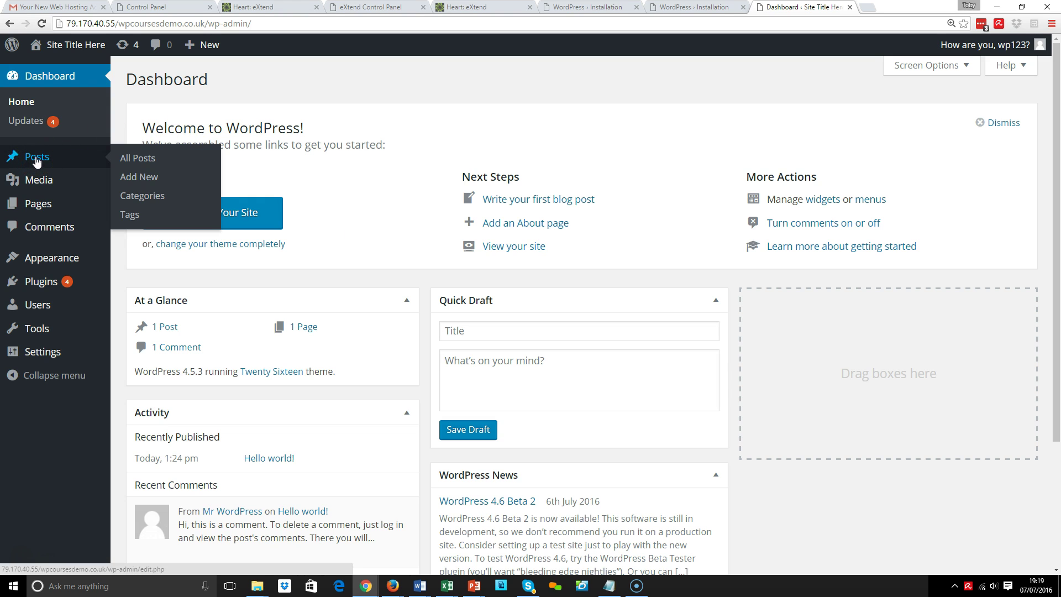
{"action": "left_click", "coordinate": [37, 159]}
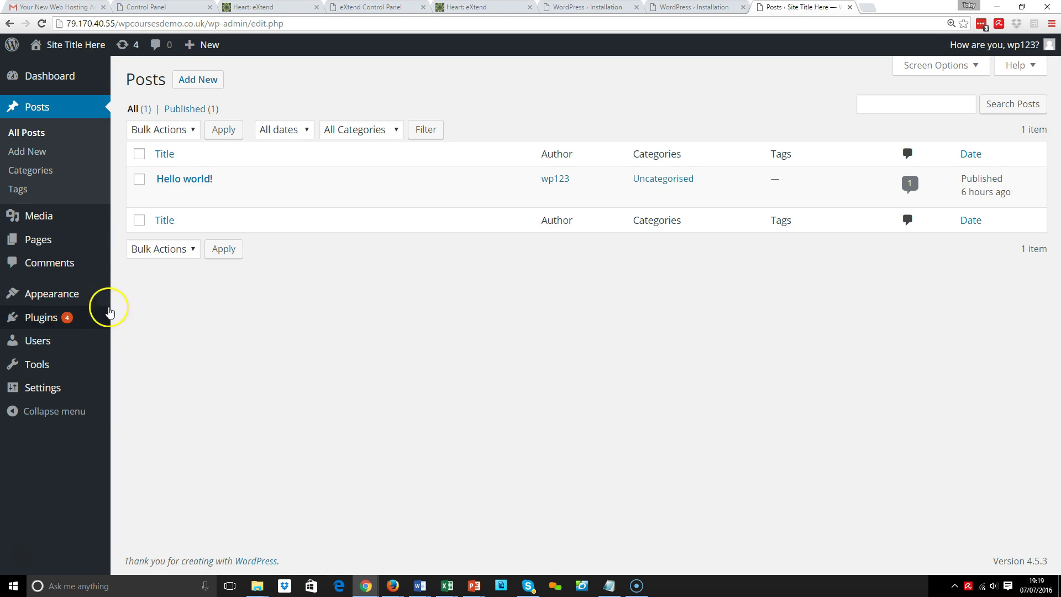
{"action": "mouse_move", "coordinate": [54, 298]}
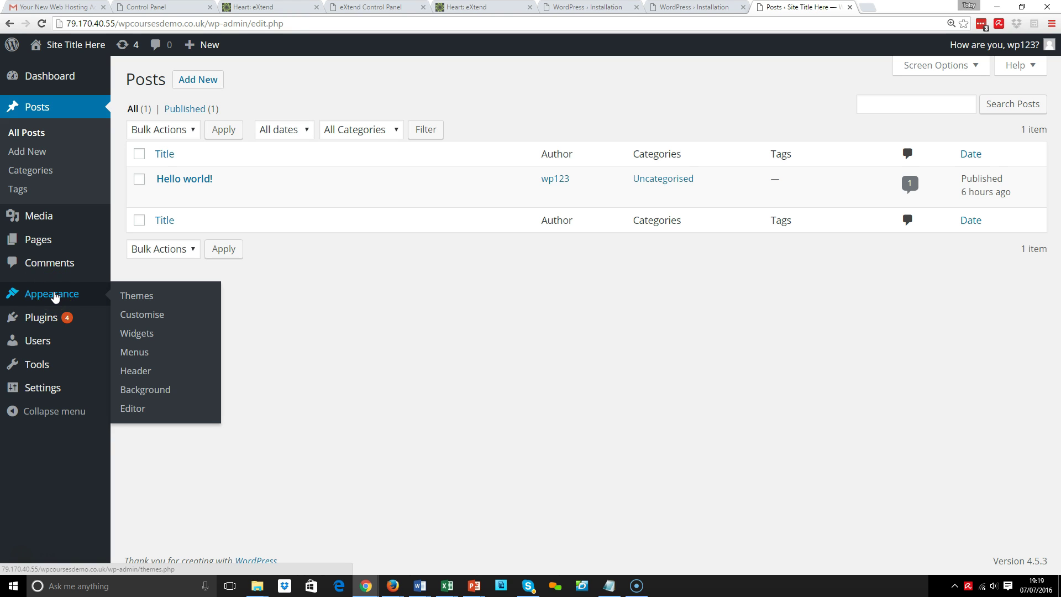
{"action": "left_click", "coordinate": [54, 296]}
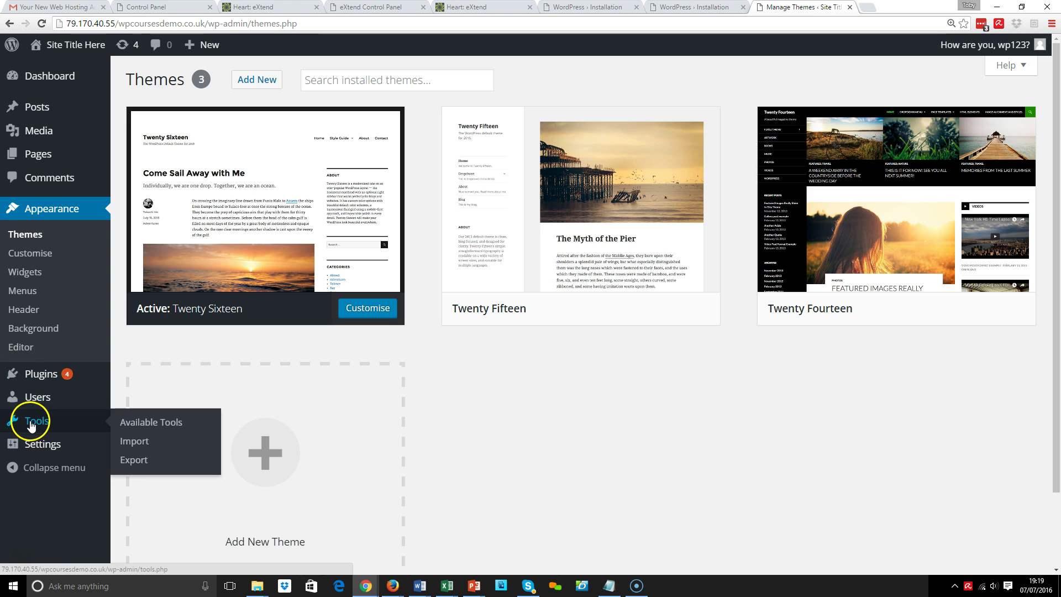
Step: View the Reading settings and the Widgets page in the admin area
{"action": "mouse_move", "coordinate": [40, 448]}
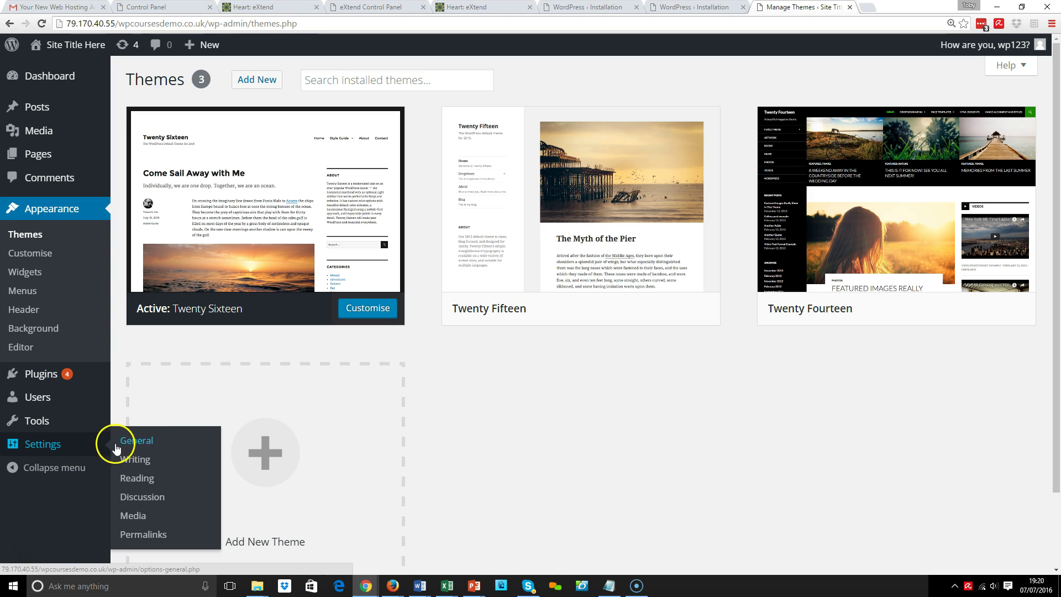
{"action": "left_click", "coordinate": [146, 479]}
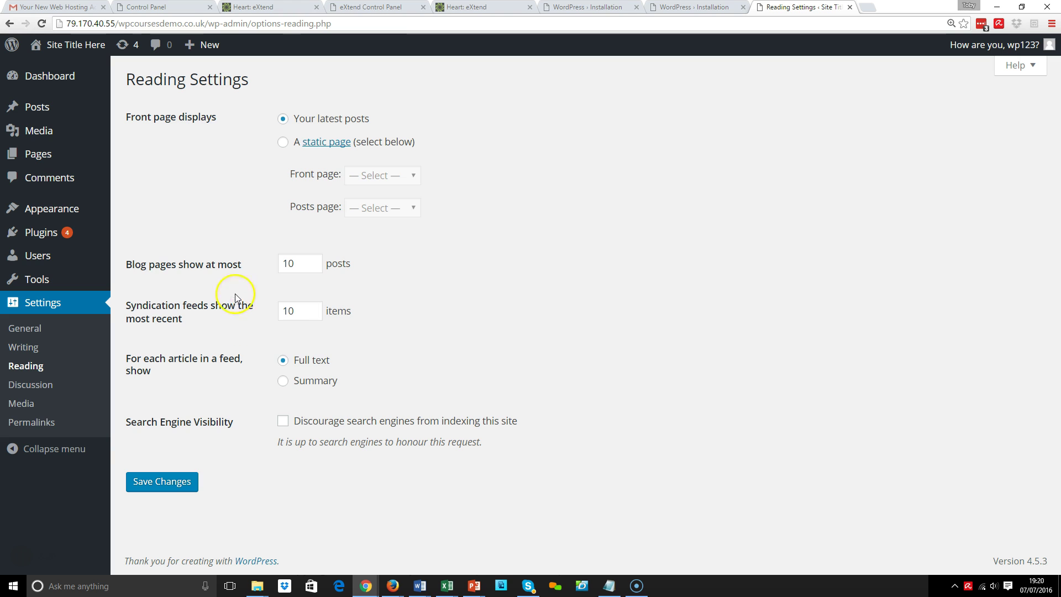
{"action": "mouse_move", "coordinate": [54, 218]}
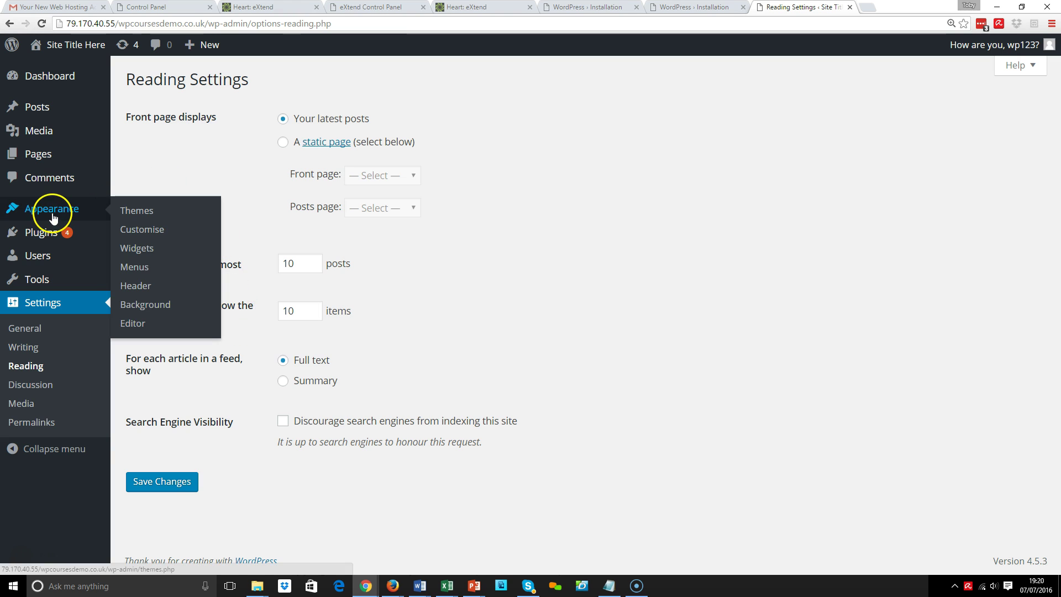
{"action": "left_click", "coordinate": [146, 248]}
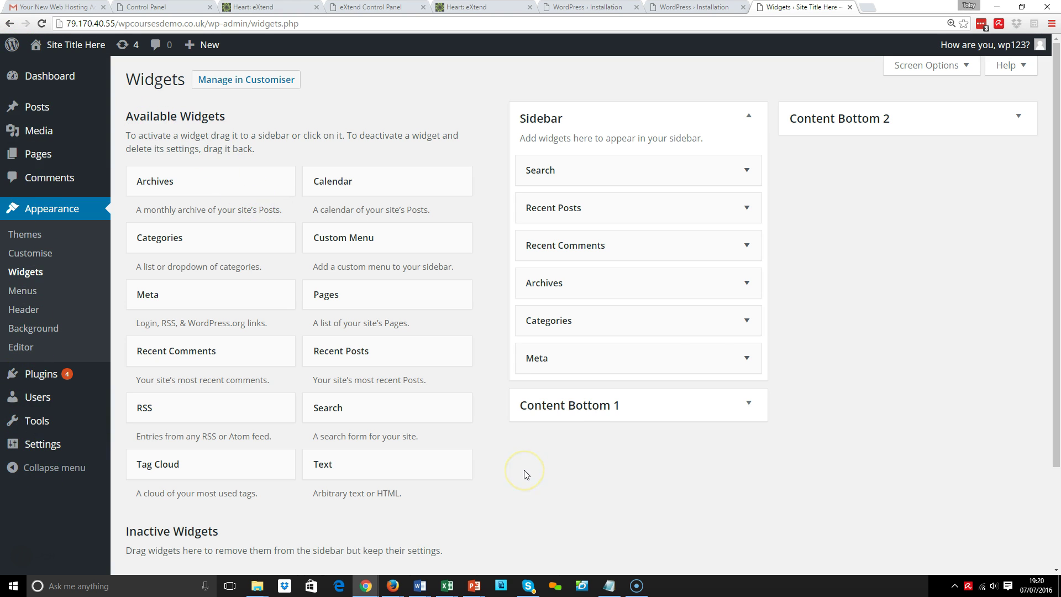
Step: Move the Widgets page into its own browser window, and open the Dashboard in a new tab there and switch to it
{"action": "key", "text": "ctrl+n"}
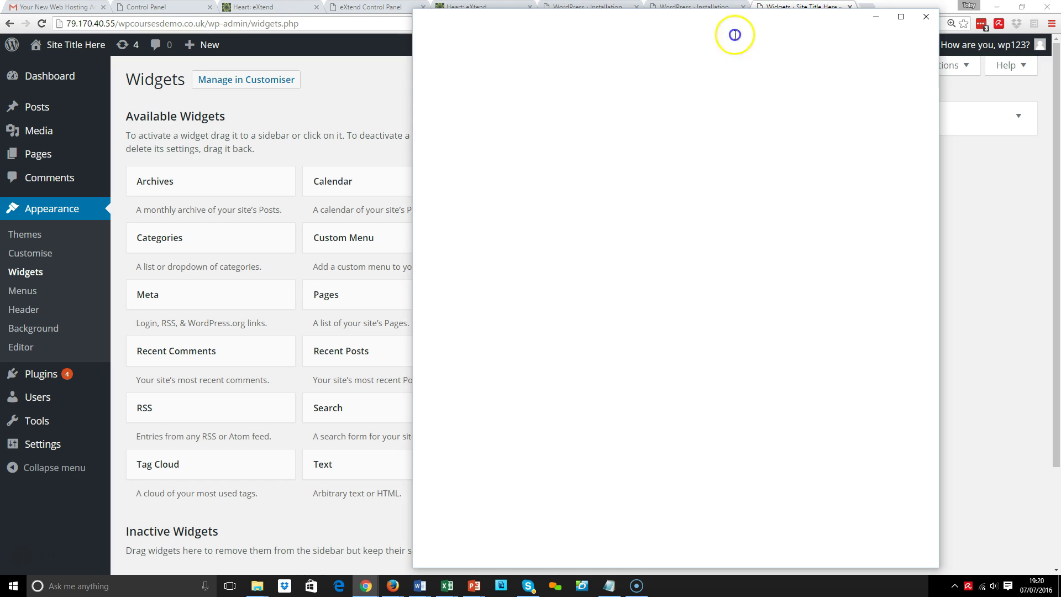
{"action": "left_click_drag", "start_coordinate": [734, 35], "coordinate": [372, 67]}
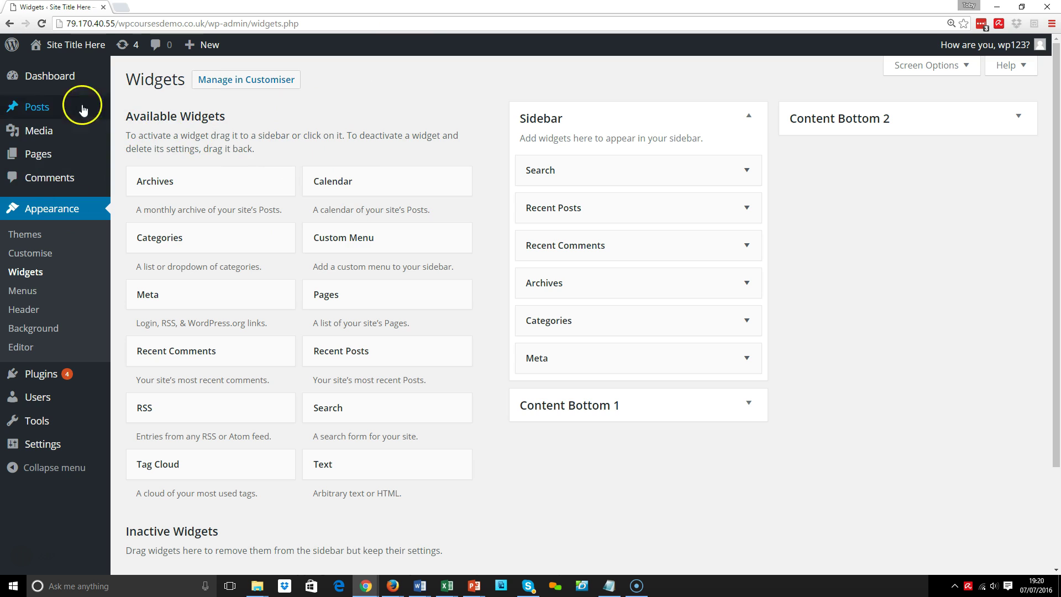
{"action": "right_click", "coordinate": [48, 73]}
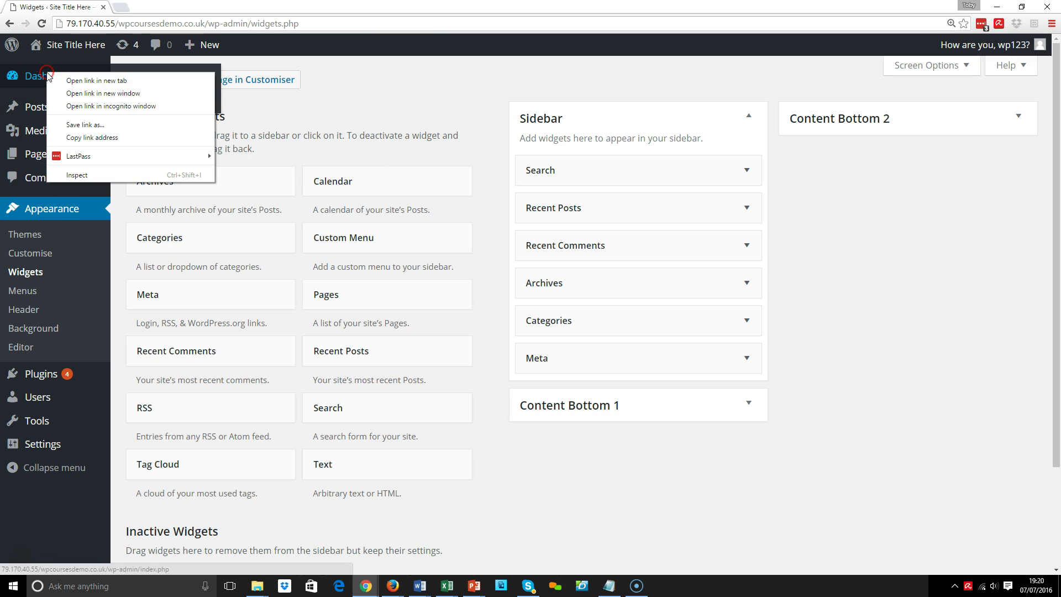
{"action": "left_click", "coordinate": [78, 83]}
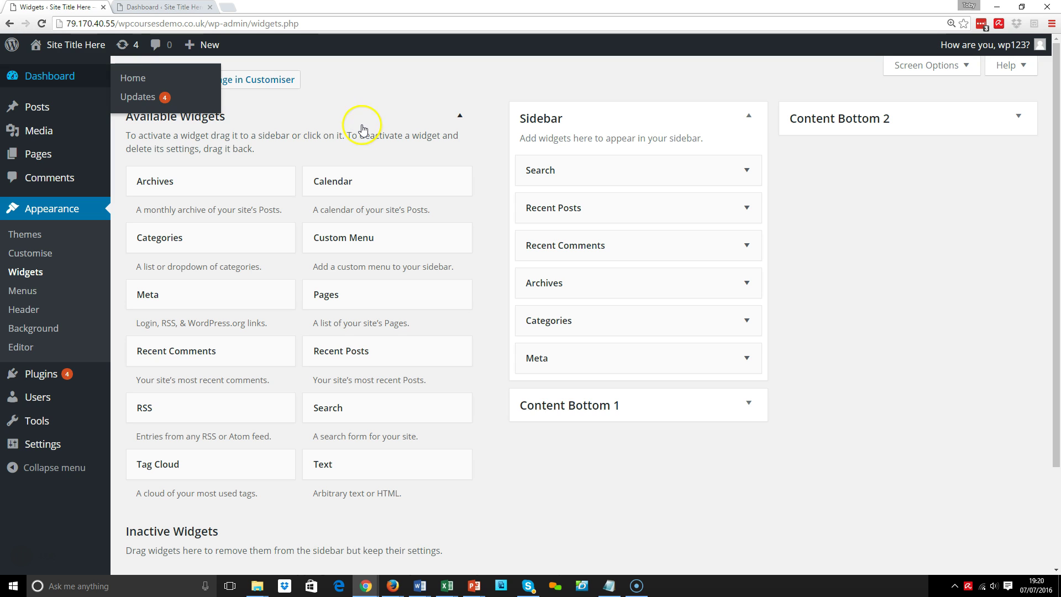
{"action": "right_click", "coordinate": [79, 55]}
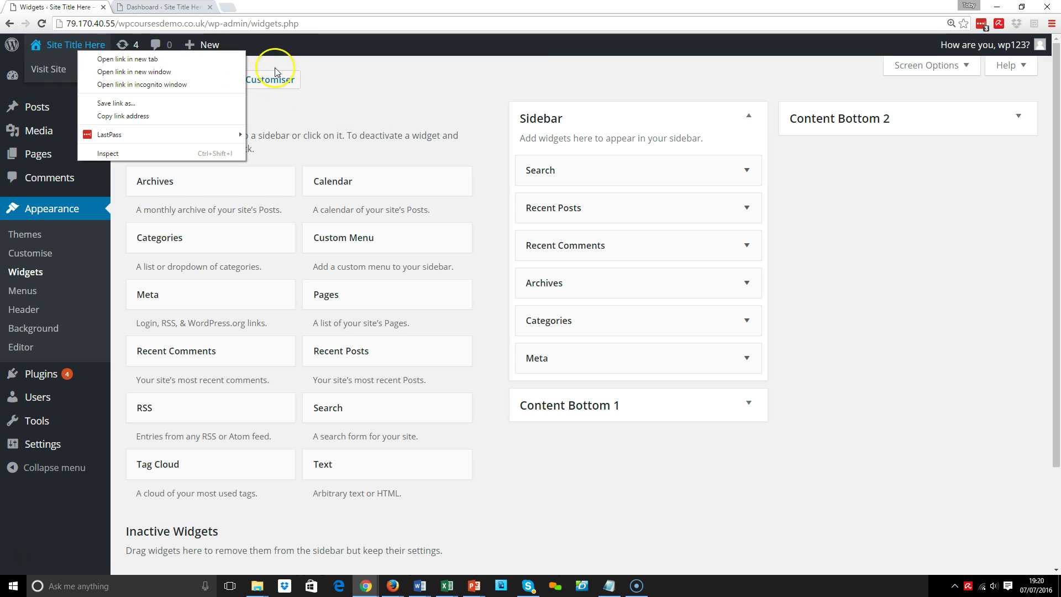
{"action": "left_click", "coordinate": [391, 109]}
{"action": "left_click", "coordinate": [159, 7]}
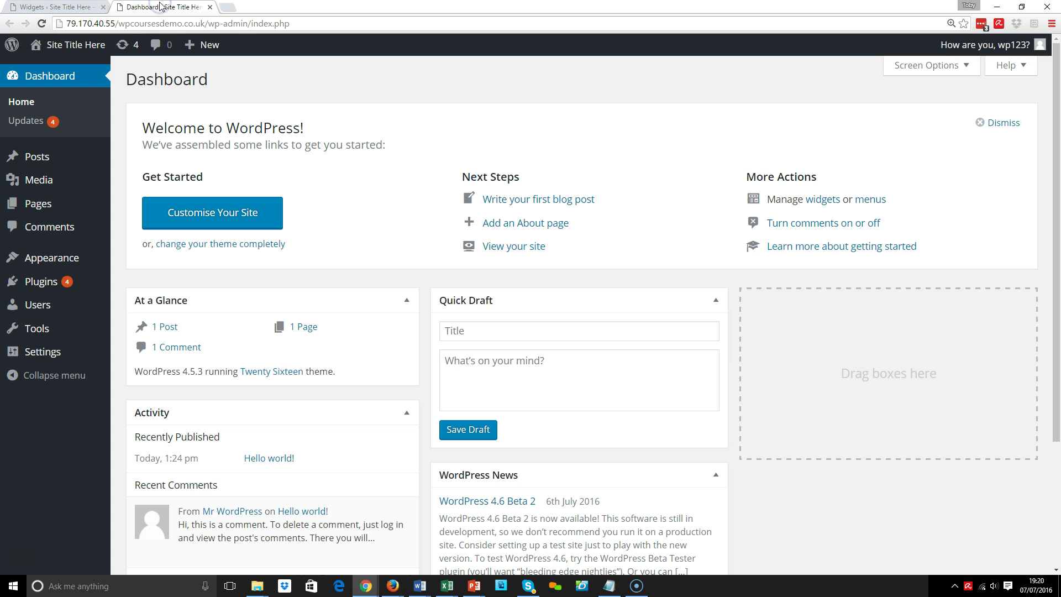
Step: Open the public site in a new tab from the Dashboard and switch between the two, finishing on the Dashboard
{"action": "left_click", "coordinate": [71, 45]}
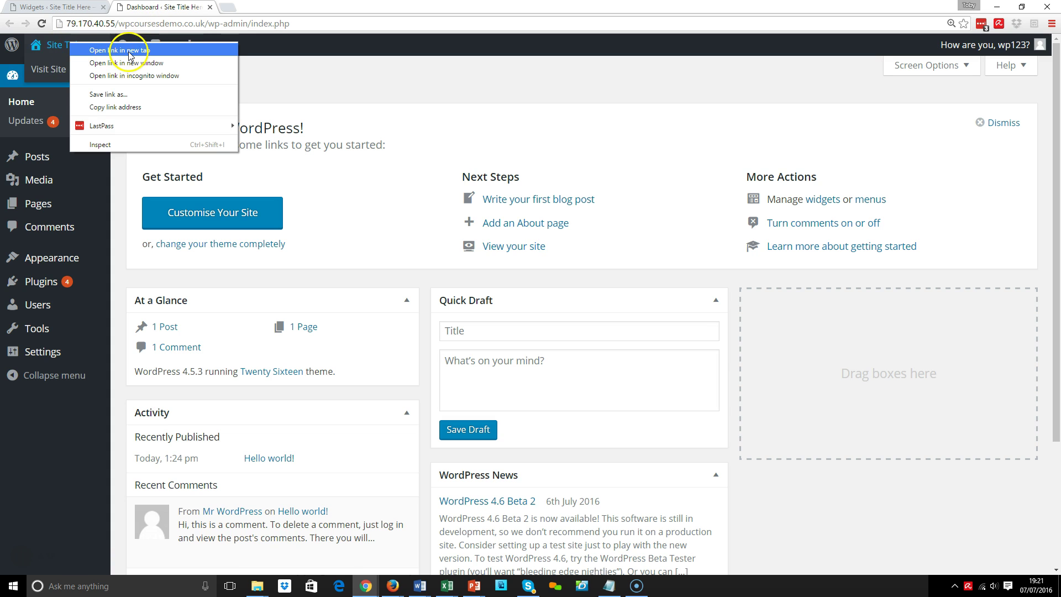
{"action": "left_click", "coordinate": [129, 52]}
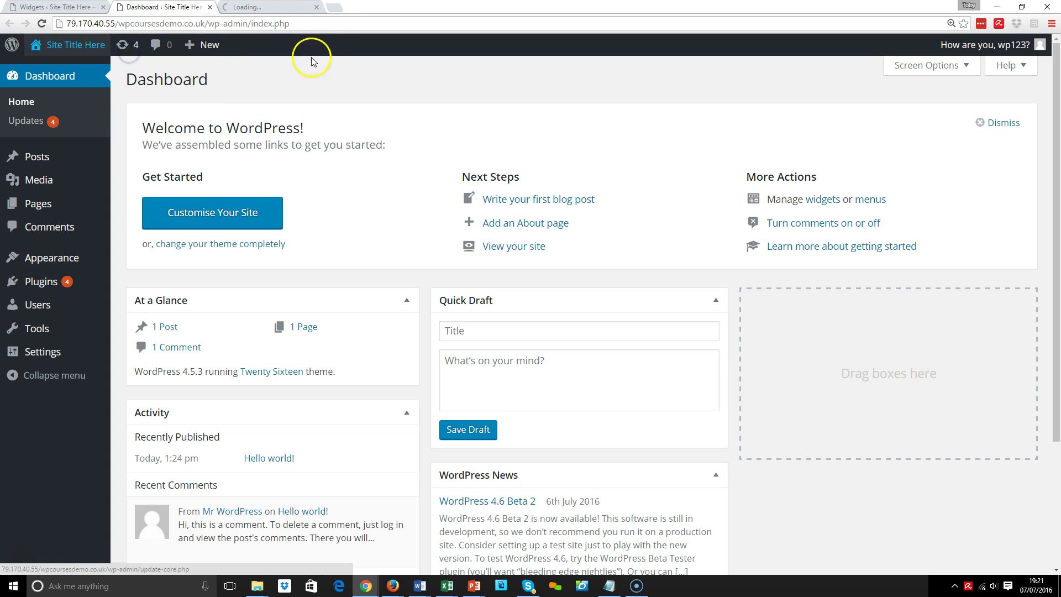
{"action": "left_click", "coordinate": [258, 7]}
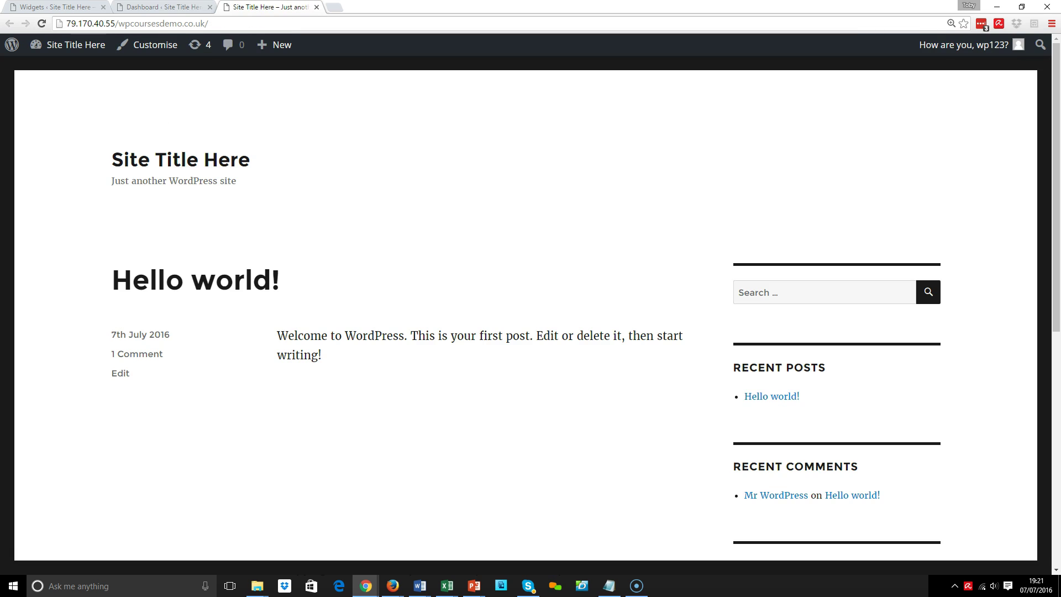
{"action": "left_click", "coordinate": [184, 6]}
{"action": "left_click", "coordinate": [259, 6]}
{"action": "left_click", "coordinate": [168, 8]}
Step: Open the Pages list in a new tab and open Sample Page for editing
{"action": "mouse_move", "coordinate": [66, 204]}
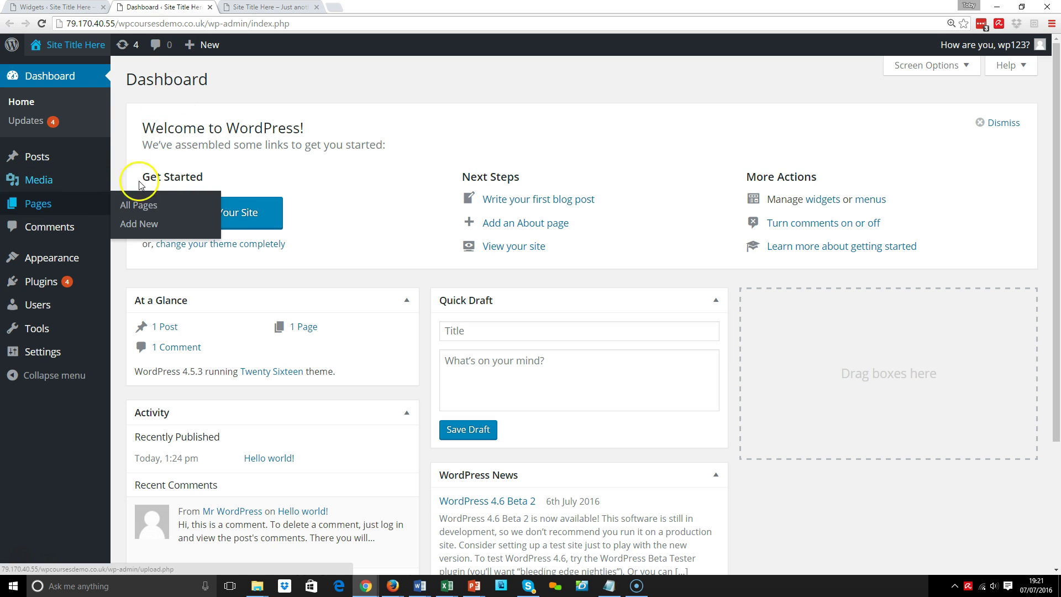
{"action": "middle_click", "coordinate": [66, 205]}
{"action": "left_click", "coordinate": [374, 8]}
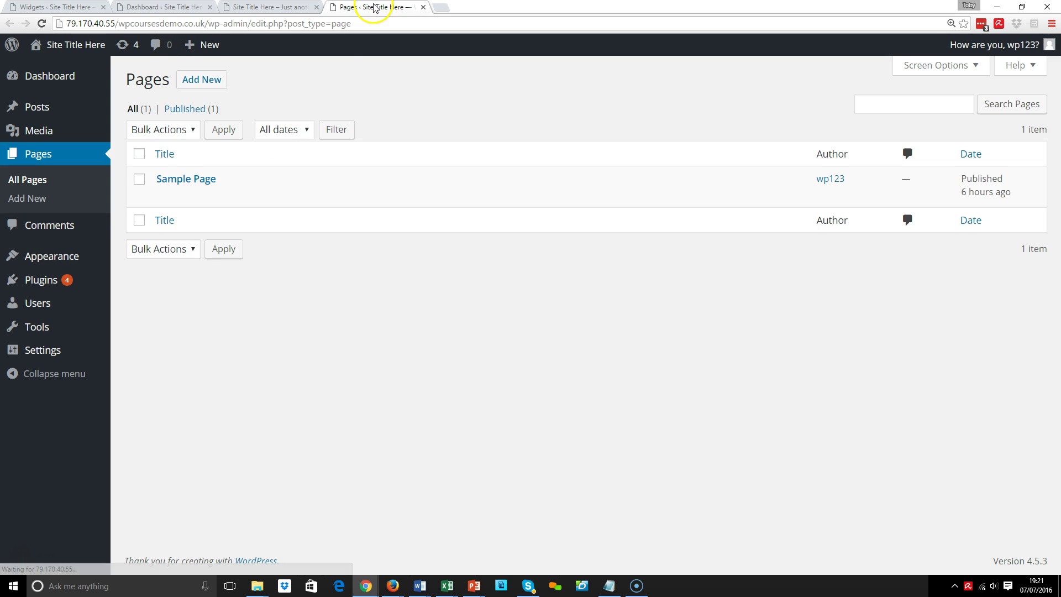
{"action": "left_click", "coordinate": [183, 179]}
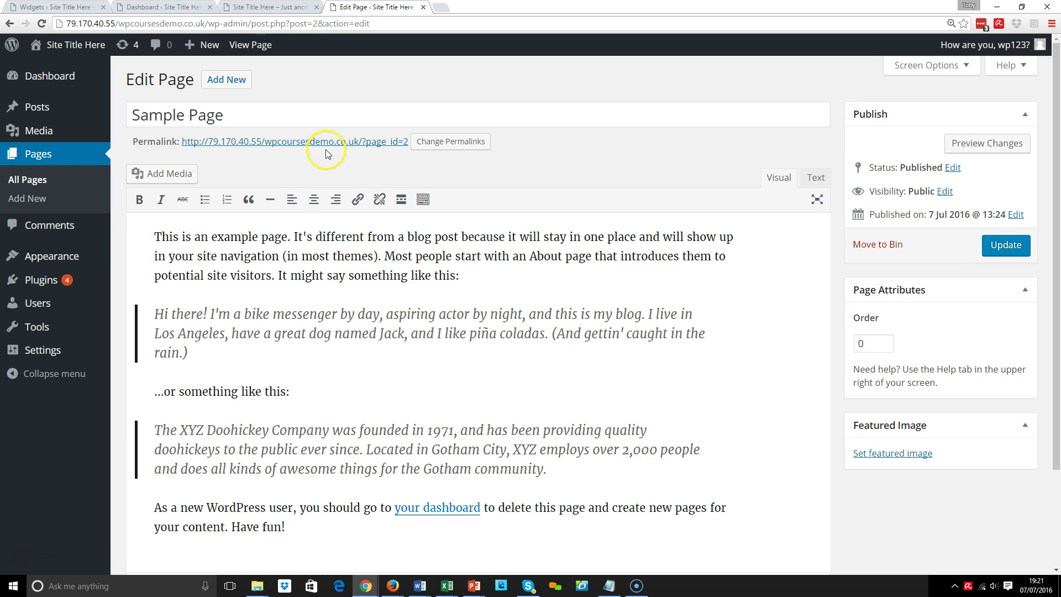
Step: Open Sample Page's permalink in a new tab, look through the published page, and return to its body text in the editor
{"action": "right_click", "coordinate": [324, 145]}
{"action": "left_click", "coordinate": [359, 147]}
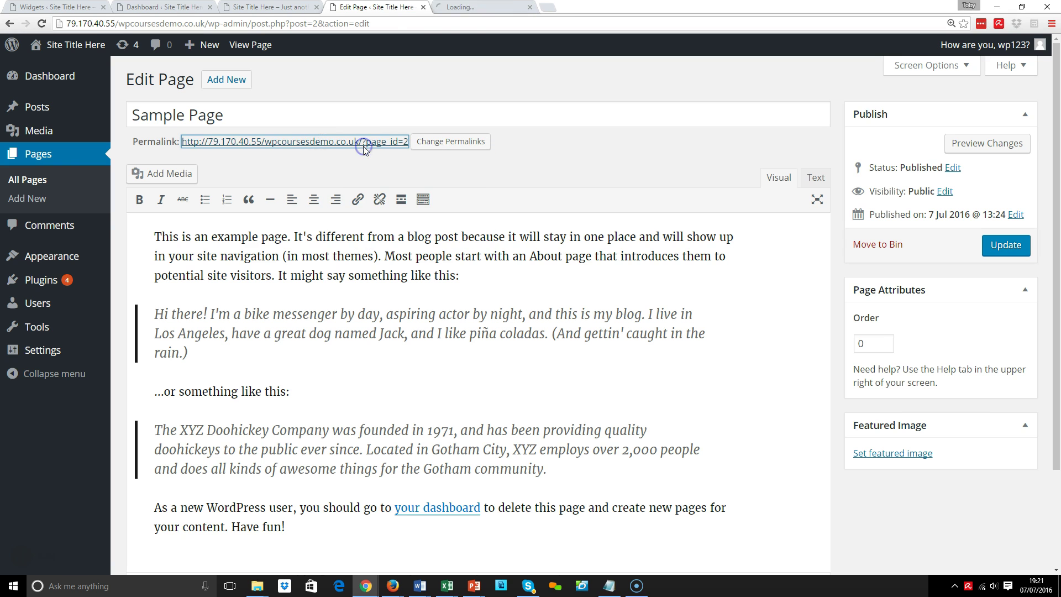
{"action": "left_click", "coordinate": [469, 7]}
{"action": "scroll", "coordinate": [324, 276], "scroll_direction": "down", "scroll_amount": 1}
{"action": "scroll", "coordinate": [324, 360], "scroll_direction": "down", "scroll_amount": 6}
{"action": "scroll", "coordinate": [331, 354], "scroll_direction": "up", "scroll_amount": 6}
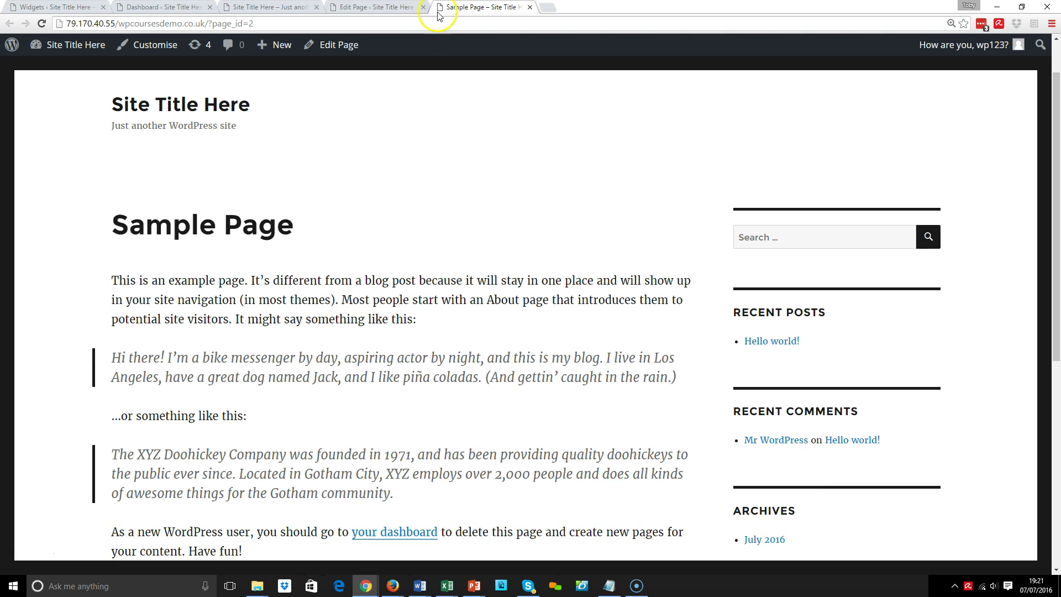
{"action": "left_click", "coordinate": [375, 6]}
{"action": "left_click", "coordinate": [572, 243]}
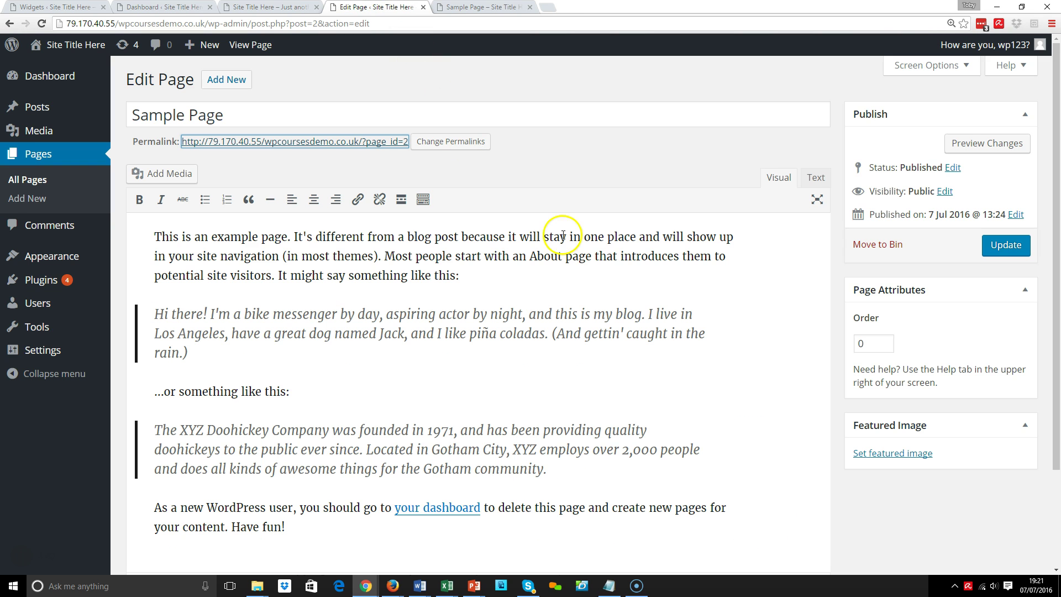